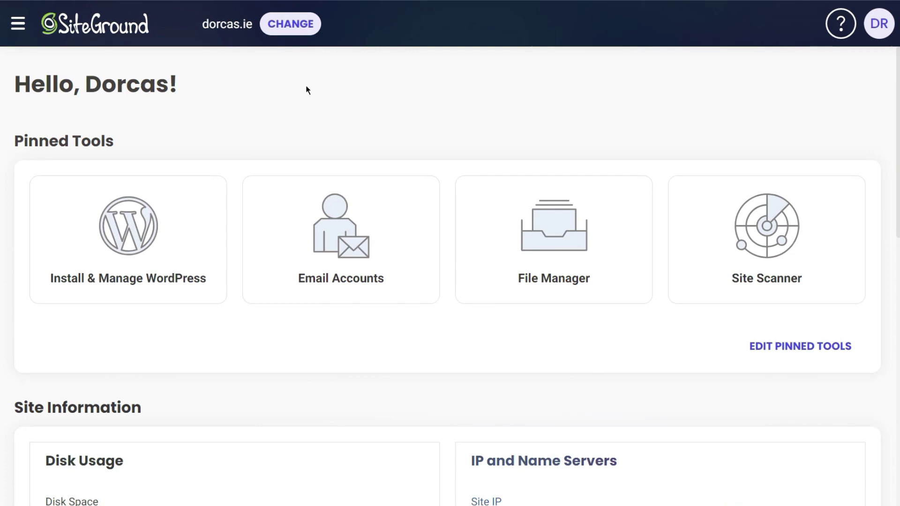
Open WordPress > Install & Manage from the Site Tools sidebar.
{"action": "left_click", "coordinate": [18, 29]}
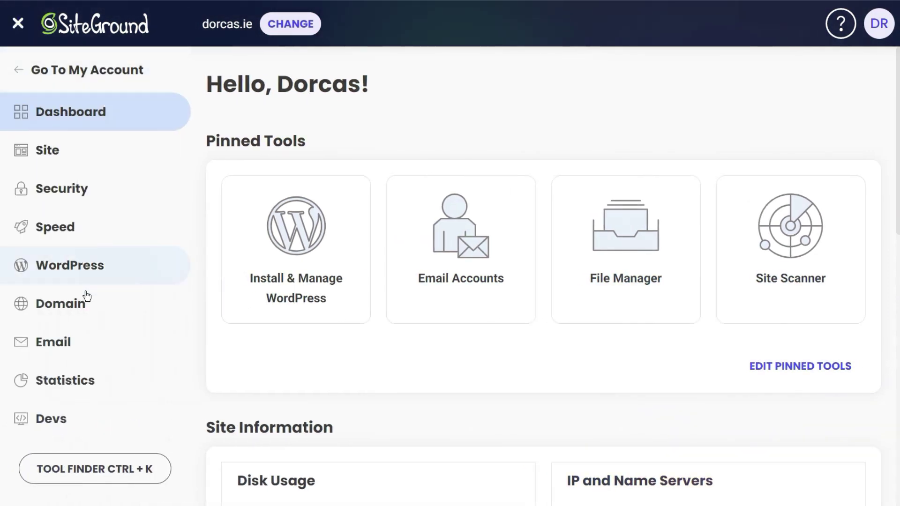
{"action": "left_click", "coordinate": [134, 272]}
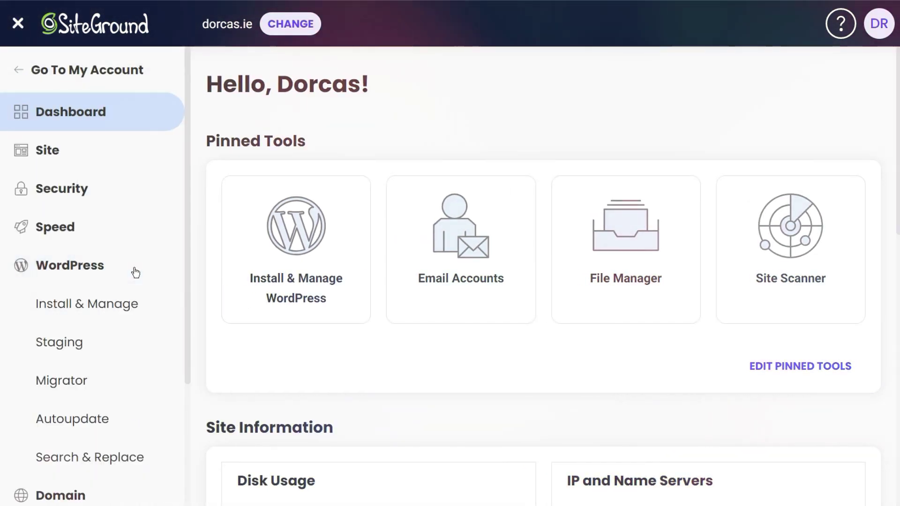
{"action": "left_click", "coordinate": [108, 316]}
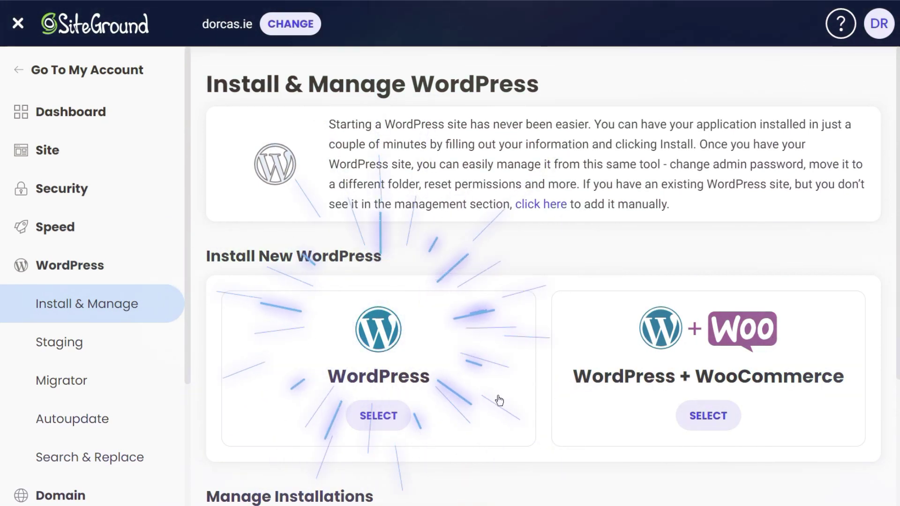
Select the plain WordPress install and keep dorcas.ie as its domain.
{"action": "left_click", "coordinate": [379, 417]}
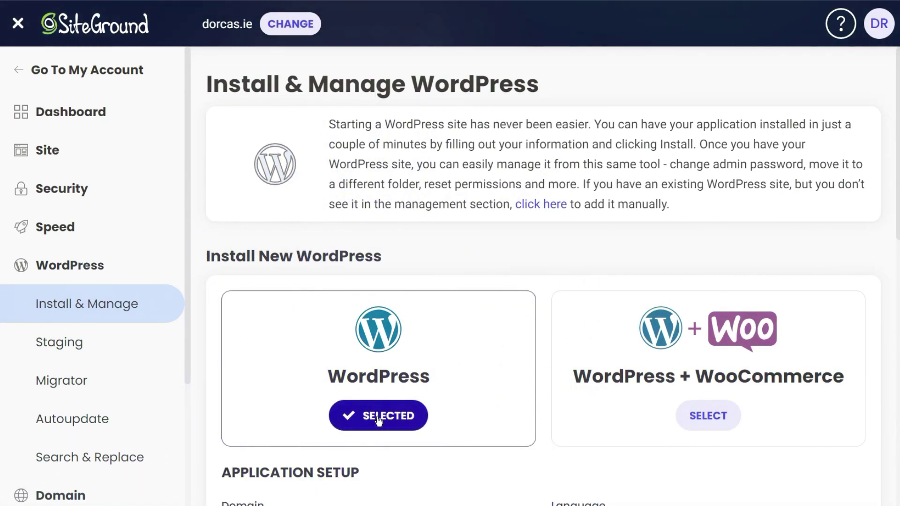
{"action": "scroll", "coordinate": [379, 418], "scroll_direction": "down", "scroll_amount": 3}
{"action": "scroll", "coordinate": [379, 422], "scroll_direction": "down", "scroll_amount": 1}
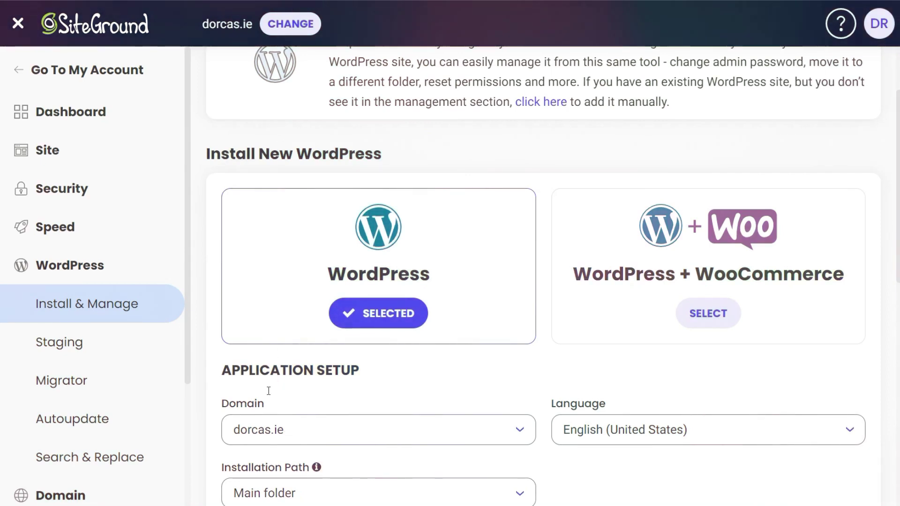
{"action": "scroll", "coordinate": [898, 269], "scroll_direction": "down", "scroll_amount": 2}
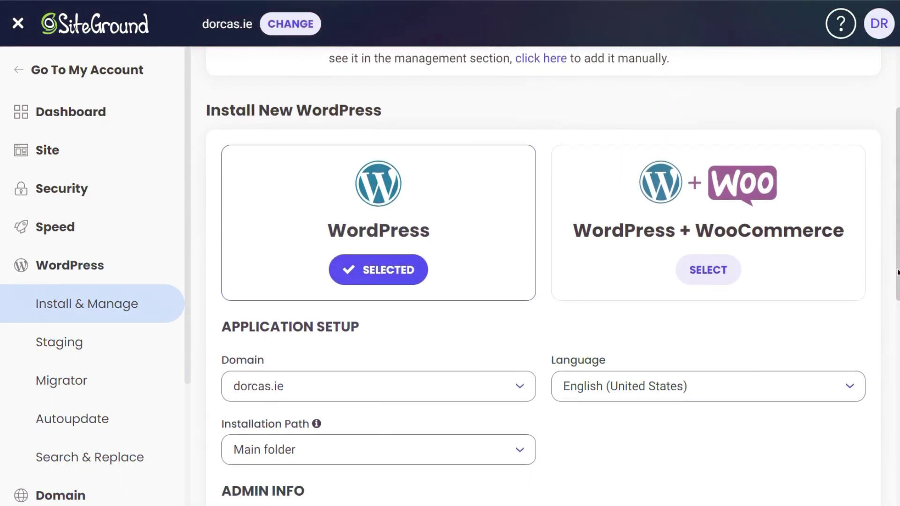
{"action": "scroll", "coordinate": [414, 400], "scroll_direction": "down", "scroll_amount": 1}
{"action": "left_click", "coordinate": [419, 387]}
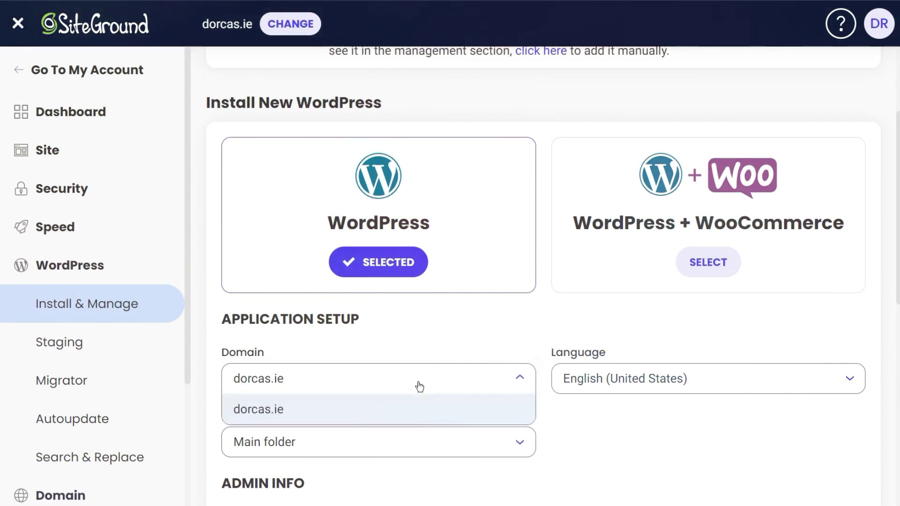
{"action": "left_click", "coordinate": [612, 421]}
Set the site language to English (UK).
{"action": "left_click", "coordinate": [713, 374]}
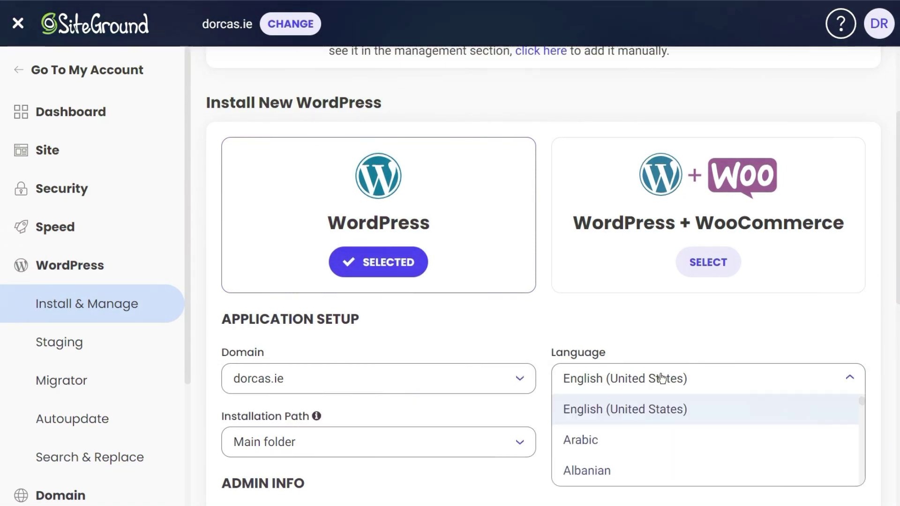
{"action": "scroll", "coordinate": [607, 430], "scroll_direction": "down", "scroll_amount": 15}
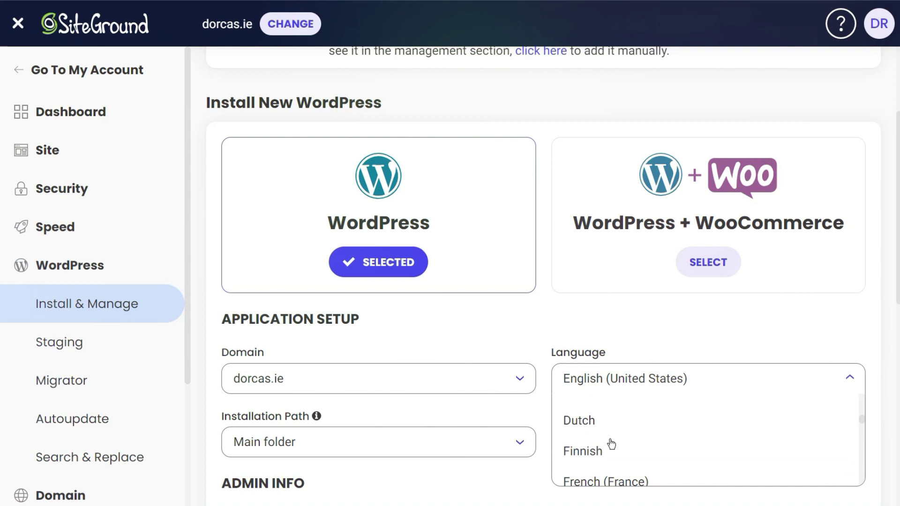
{"action": "scroll", "coordinate": [611, 444], "scroll_direction": "down", "scroll_amount": 10}
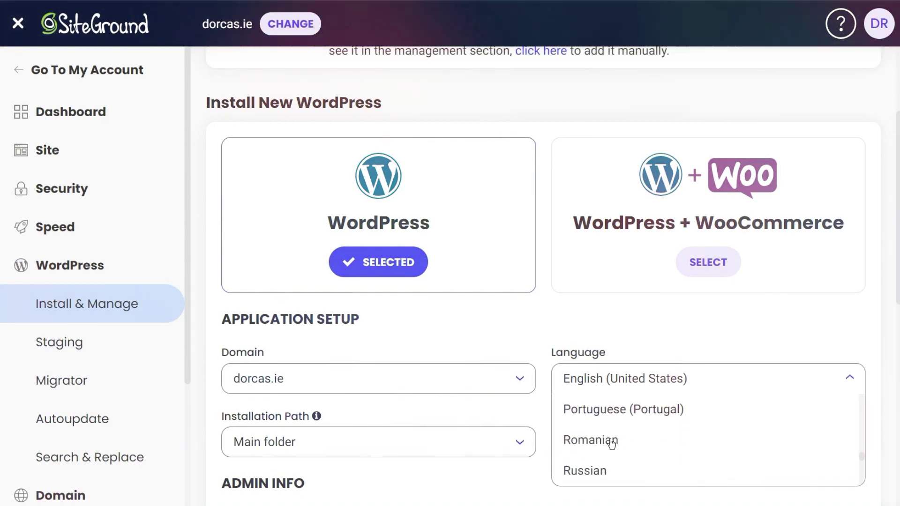
{"action": "scroll", "coordinate": [612, 444], "scroll_direction": "down", "scroll_amount": 2}
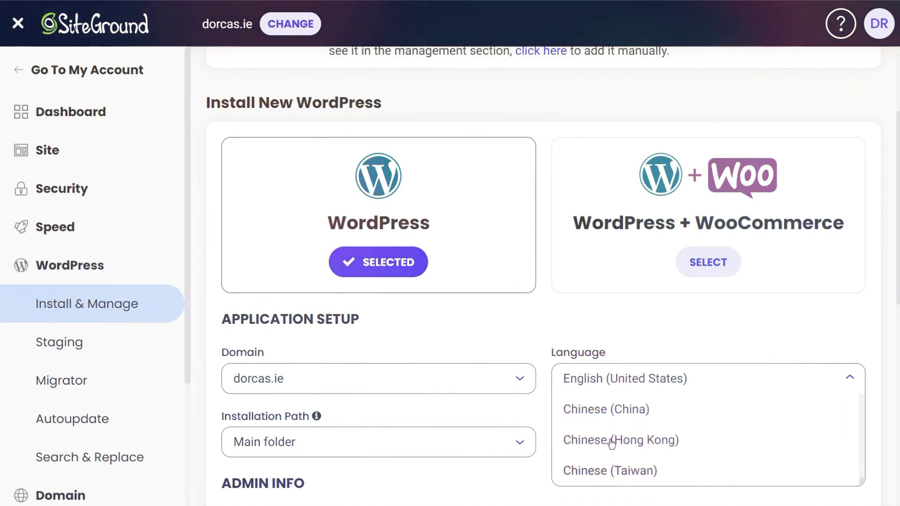
{"action": "scroll", "coordinate": [612, 444], "scroll_direction": "up", "scroll_amount": 20}
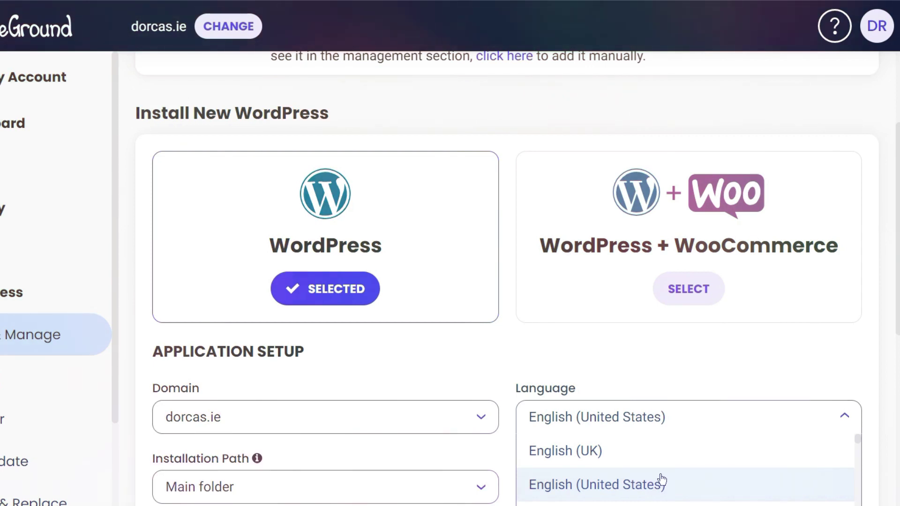
{"action": "scroll", "coordinate": [674, 475], "scroll_direction": "down", "scroll_amount": 1}
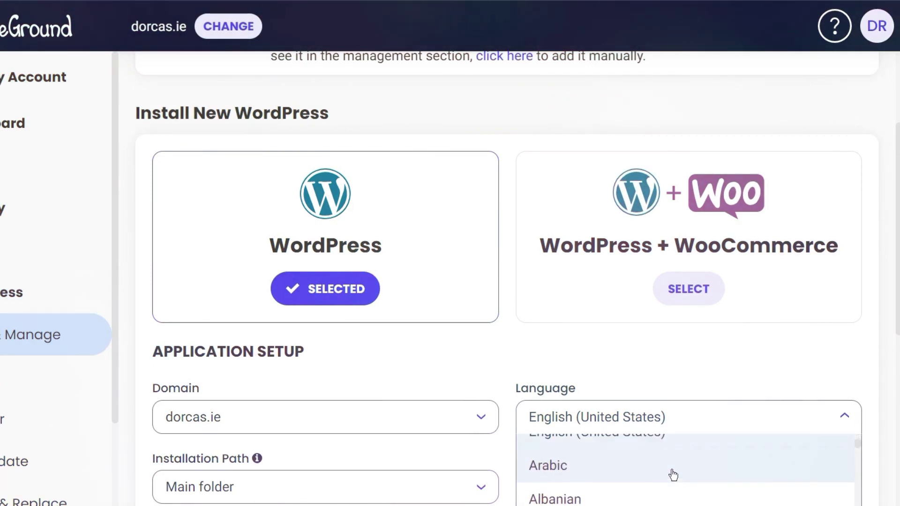
{"action": "scroll", "coordinate": [647, 471], "scroll_direction": "up", "scroll_amount": 1}
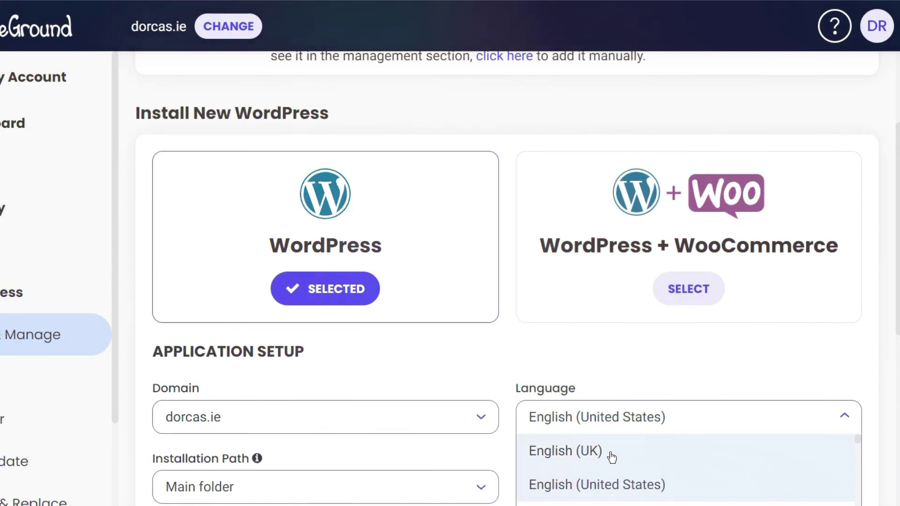
{"action": "left_click", "coordinate": [611, 457]}
{"action": "scroll", "coordinate": [309, 475], "scroll_direction": "down", "scroll_amount": 1}
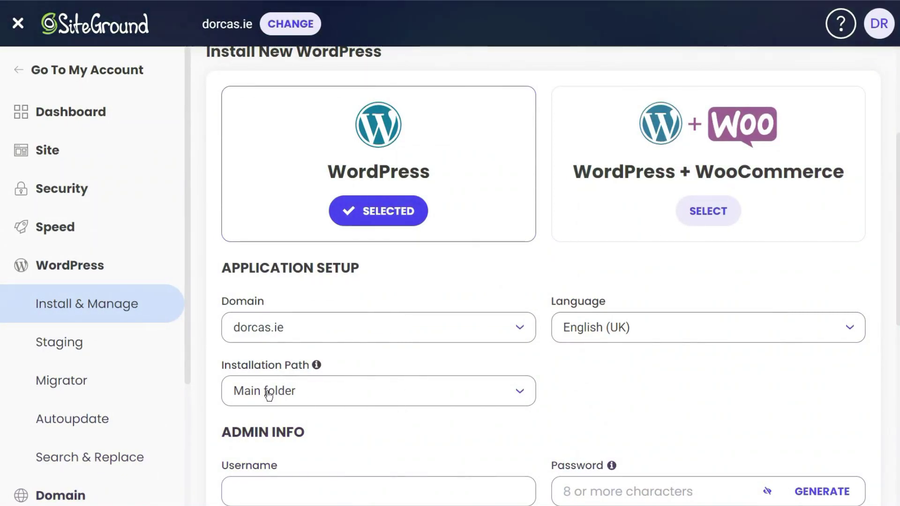
Change the installation path from Main folder to the subfolder 'wordpress'.
{"action": "left_click", "coordinate": [317, 396]}
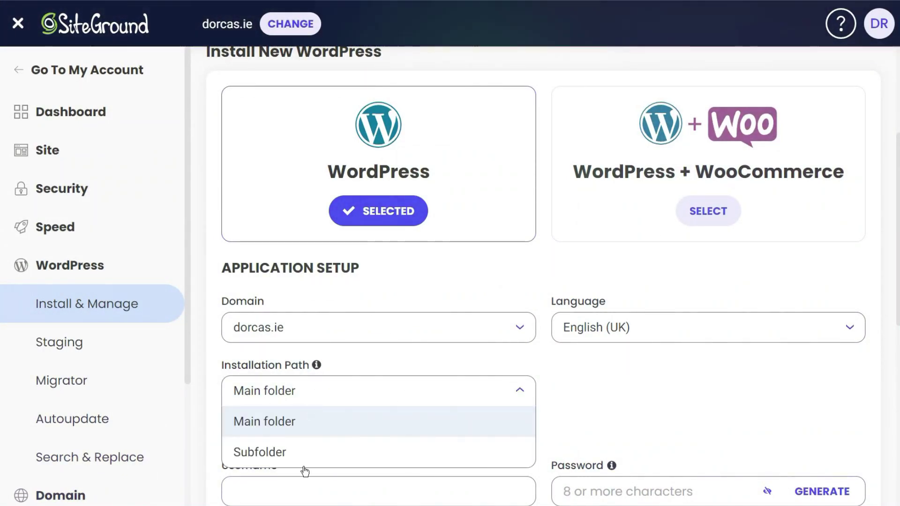
{"action": "left_click", "coordinate": [298, 458]}
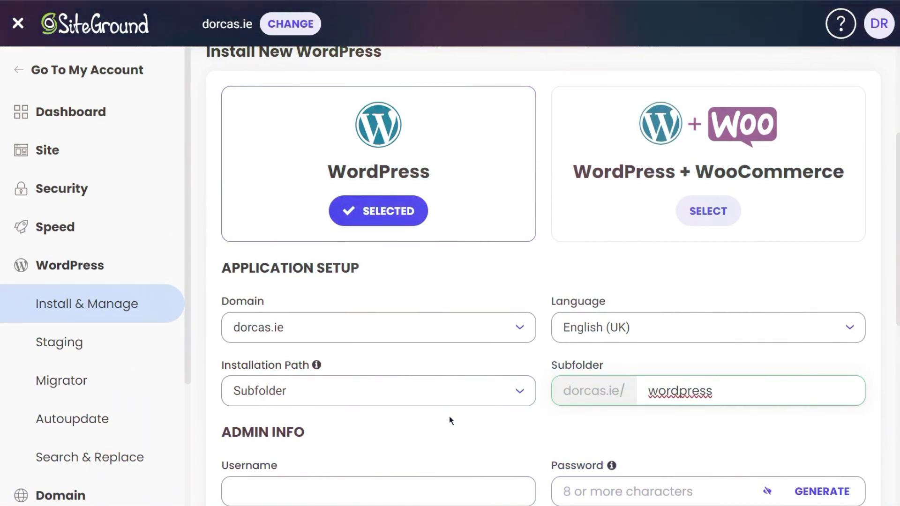
{"action": "scroll", "coordinate": [449, 415], "scroll_direction": "down", "scroll_amount": 1}
Replace the rejected admin username and fill in the admin login details.
{"action": "scroll", "coordinate": [394, 436], "scroll_direction": "down", "scroll_amount": 1}
{"action": "left_click", "coordinate": [388, 397]}
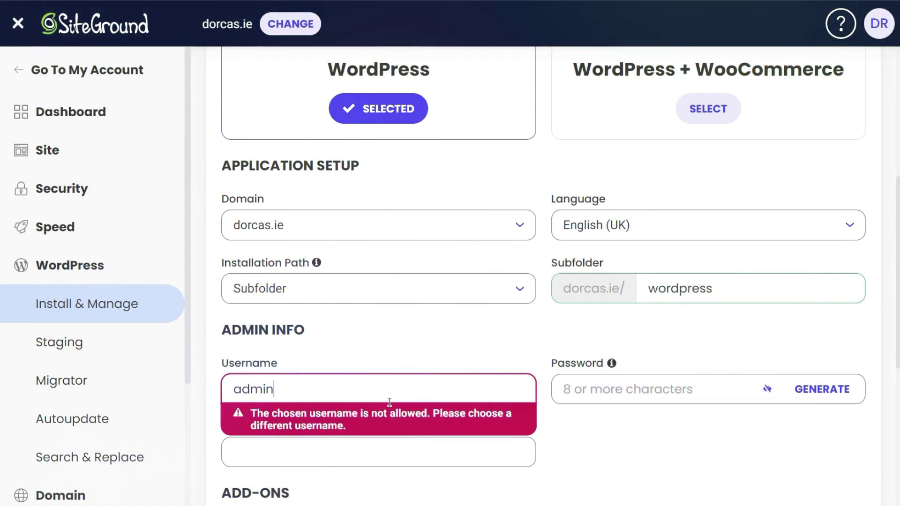
{"action": "key", "text": "BackSpace"}
{"action": "key", "text": "BackSpace"}
{"action": "key", "text": "BackSpace"}
{"action": "key", "text": "BackSpace"}
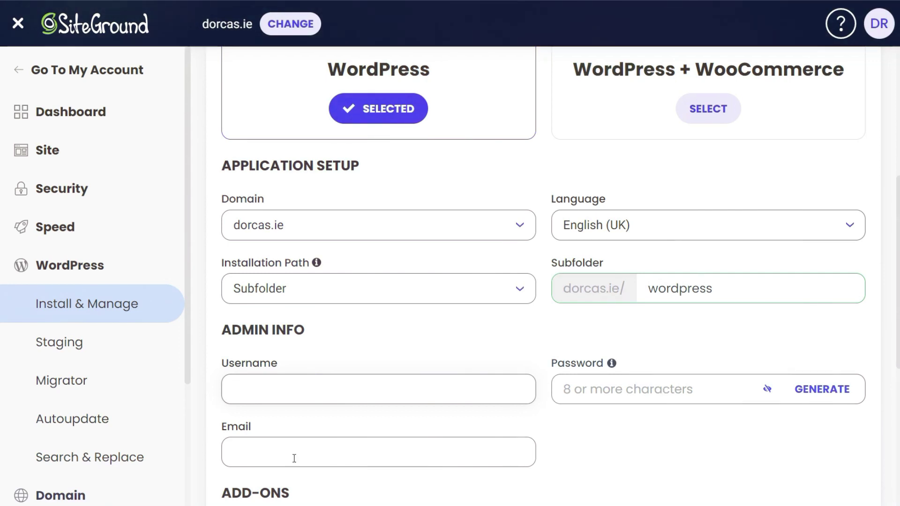
Untick 'Install with WordPress Starter' and submit the WordPress installation.
{"action": "scroll", "coordinate": [294, 458], "scroll_direction": "down", "scroll_amount": 1}
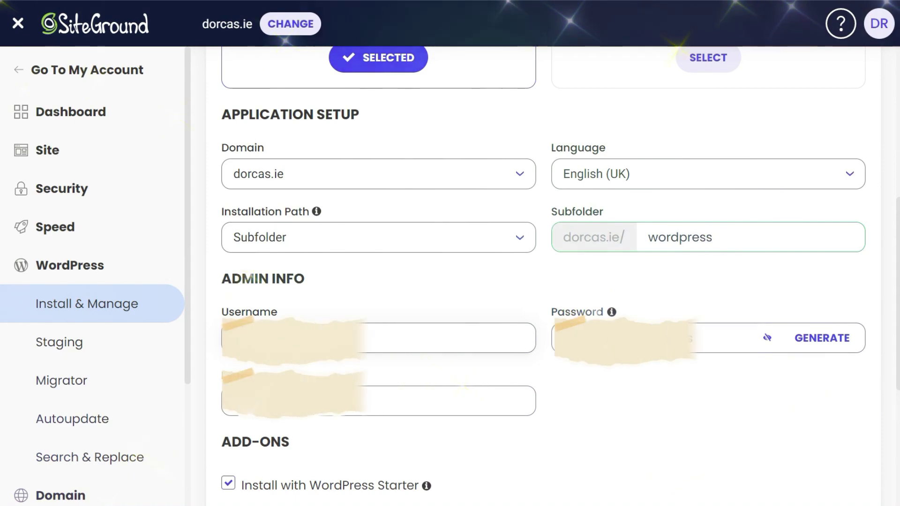
{"action": "scroll", "coordinate": [228, 437], "scroll_direction": "down", "scroll_amount": 1}
{"action": "left_click", "coordinate": [228, 434]}
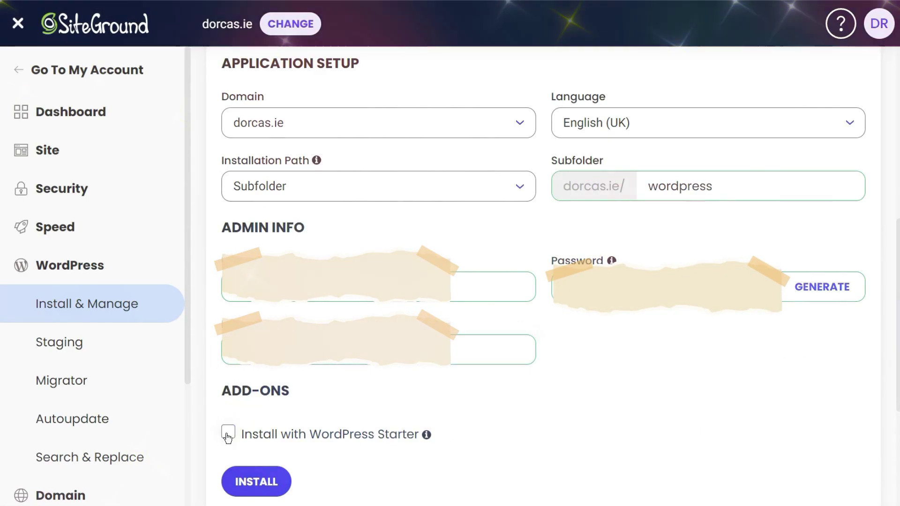
{"action": "left_click", "coordinate": [265, 486]}
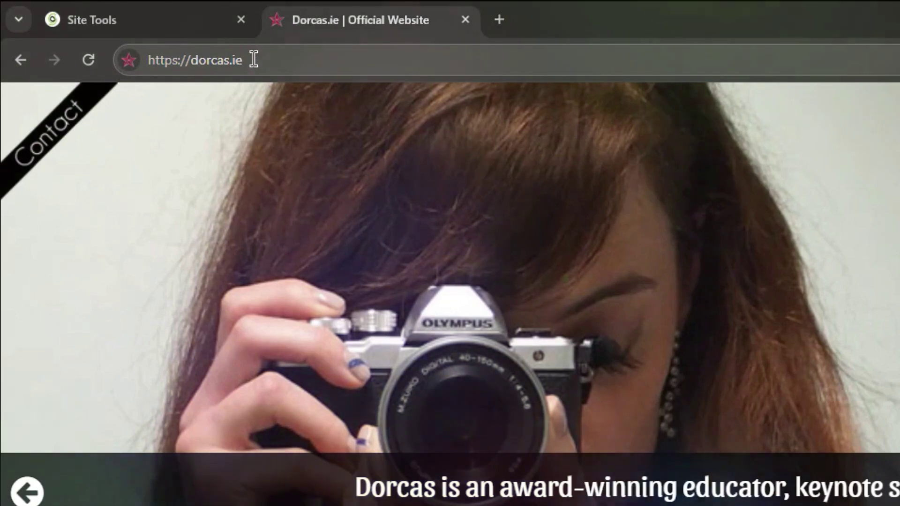
{"action": "left_click", "coordinate": [253, 59]}
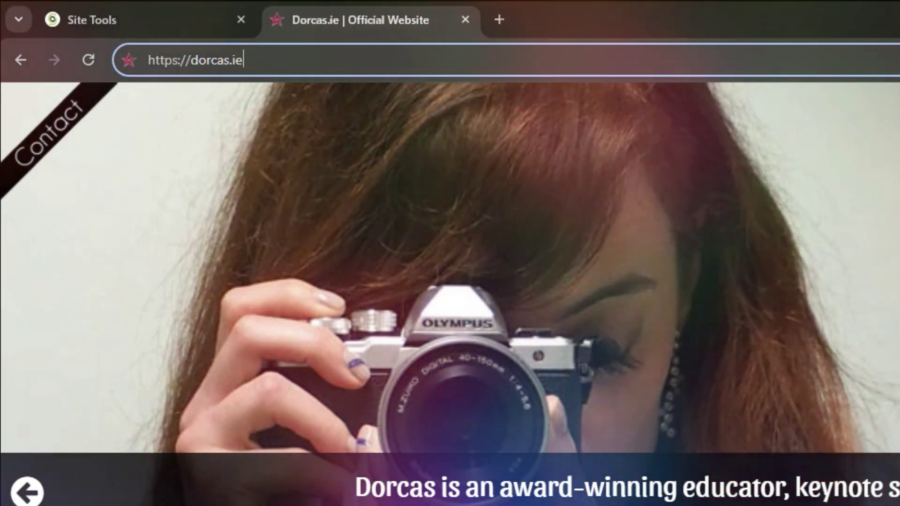
{"action": "type", "text": "/wordpress"}
{"action": "key", "text": "Return"}
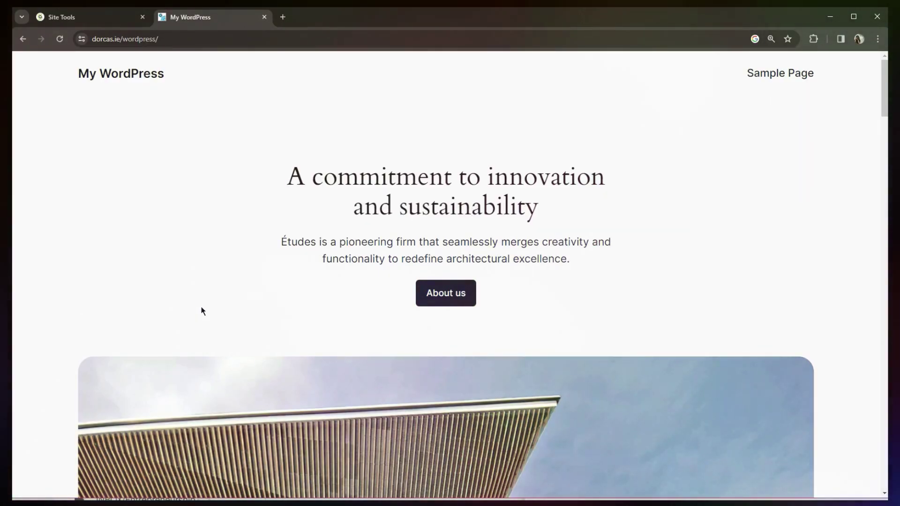
Scroll through the new My WordPress homepage, then return to the Site Tools tab.
{"action": "scroll", "coordinate": [200, 314], "scroll_direction": "down", "scroll_amount": 6}
{"action": "scroll", "coordinate": [202, 309], "scroll_direction": "down", "scroll_amount": 4}
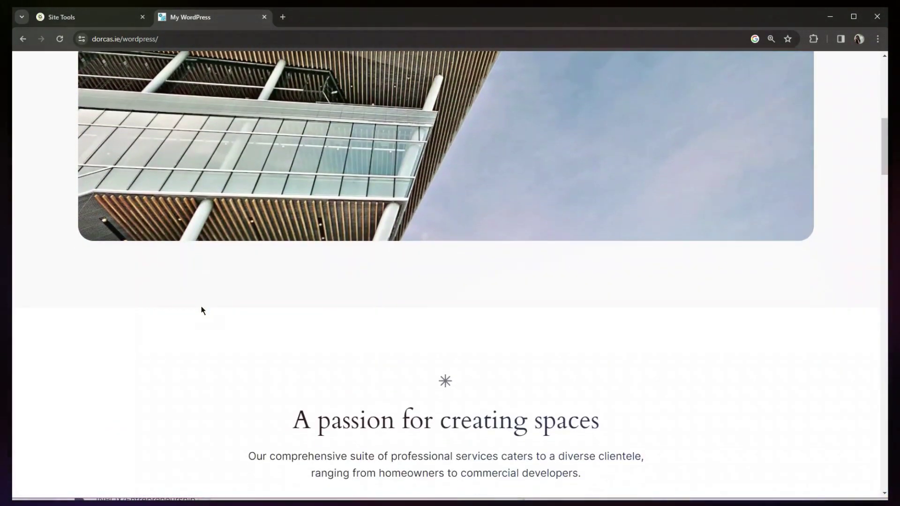
{"action": "scroll", "coordinate": [202, 310], "scroll_direction": "down", "scroll_amount": 5}
{"action": "scroll", "coordinate": [201, 310], "scroll_direction": "down", "scroll_amount": 5}
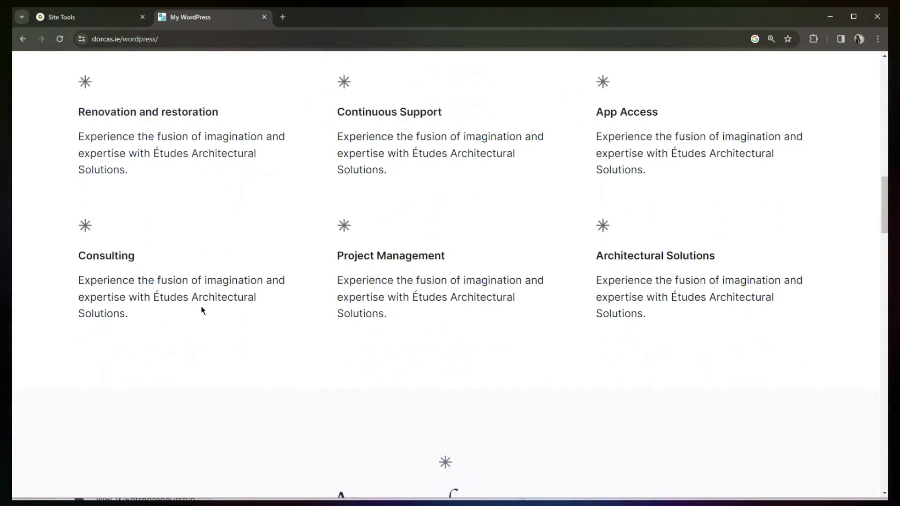
{"action": "scroll", "coordinate": [202, 310], "scroll_direction": "up", "scroll_amount": 20}
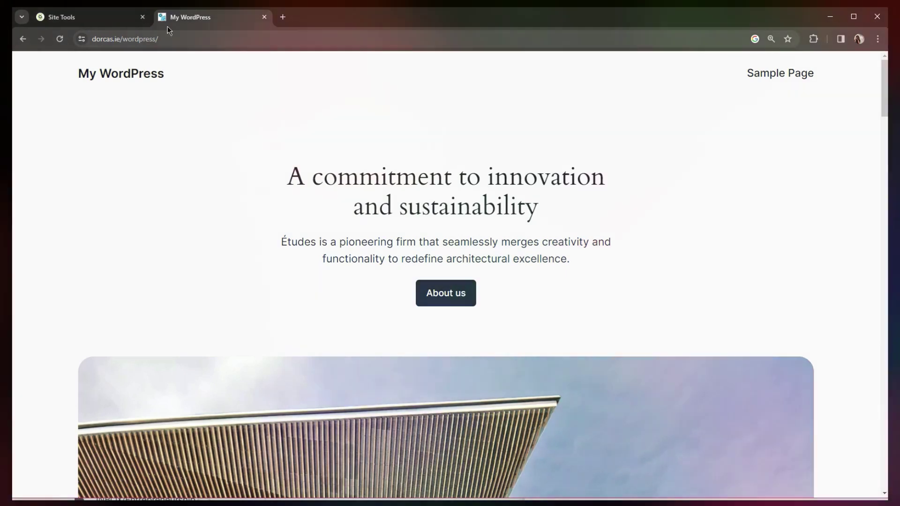
{"action": "left_click", "coordinate": [113, 17]}
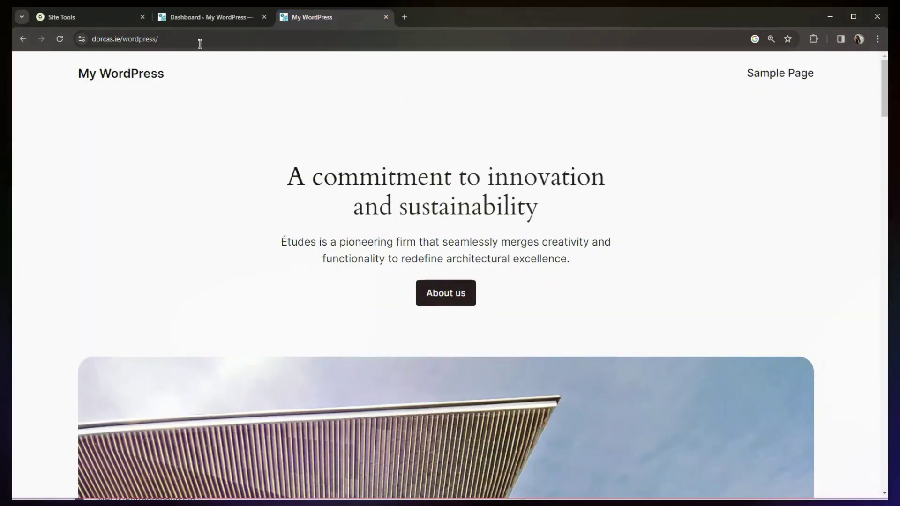
Reach the My WordPress admin Dashboard at dorcas.ie/wordpress/wp-admin.
{"action": "left_click", "coordinate": [231, 41]}
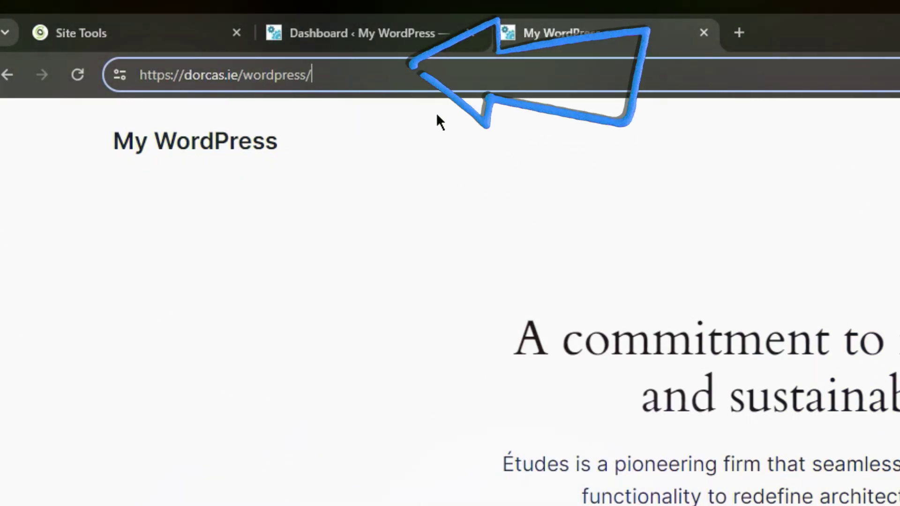
{"action": "type", "text": "wp-admi"}
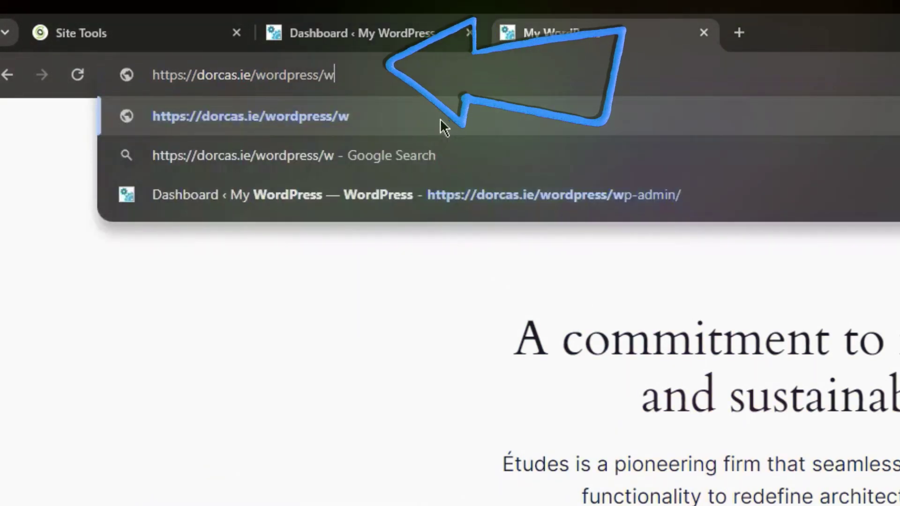
{"action": "type", "text": "n"}
{"action": "key", "text": "Return"}
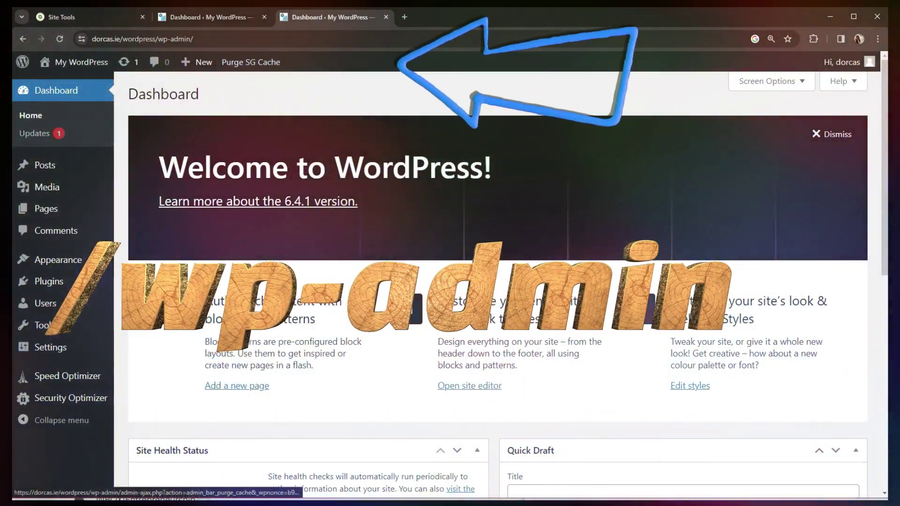
{"action": "mouse_move", "coordinate": [857, 67]}
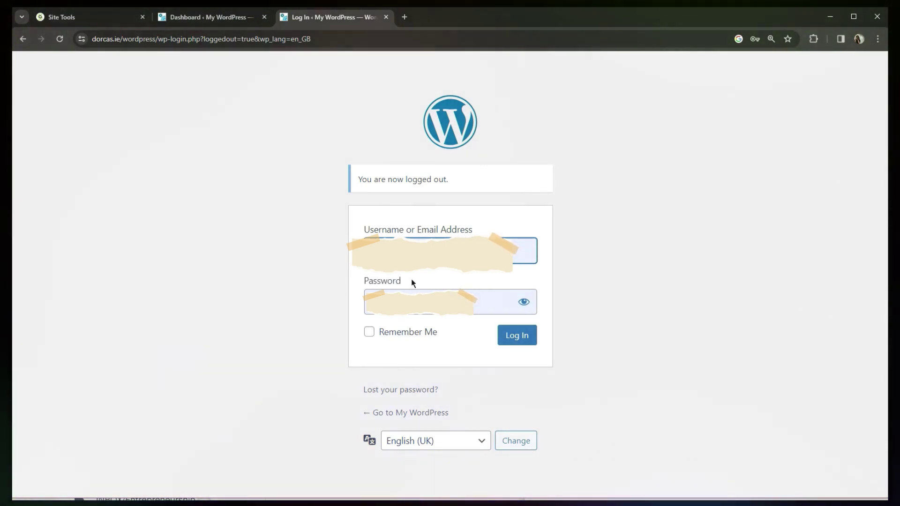
Follow the 'Lost your password?' link from the logged-out login page.
{"action": "left_click", "coordinate": [408, 390]}
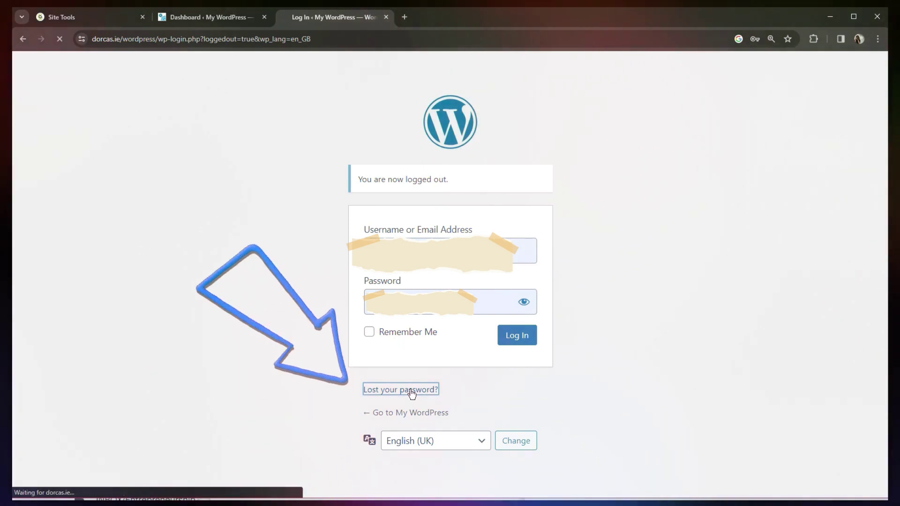